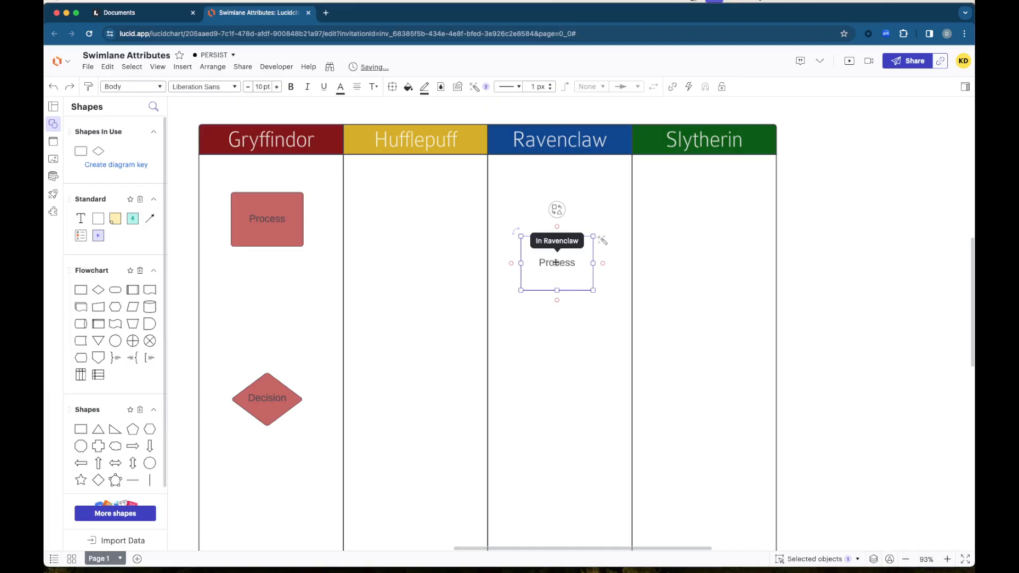
- Move the white Process shape slightly within the Ravenclaw lane
mouse_move(556, 264)
mouse_down()
mouse_move(712, 269)
mouse_move(466, 261)
mouse_move(396, 242)
mouse_move(273, 285)
mouse_move(269, 311)
mouse_move(471, 307)
mouse_move(548, 279)
mouse_move(542, 265)
mouse_up()
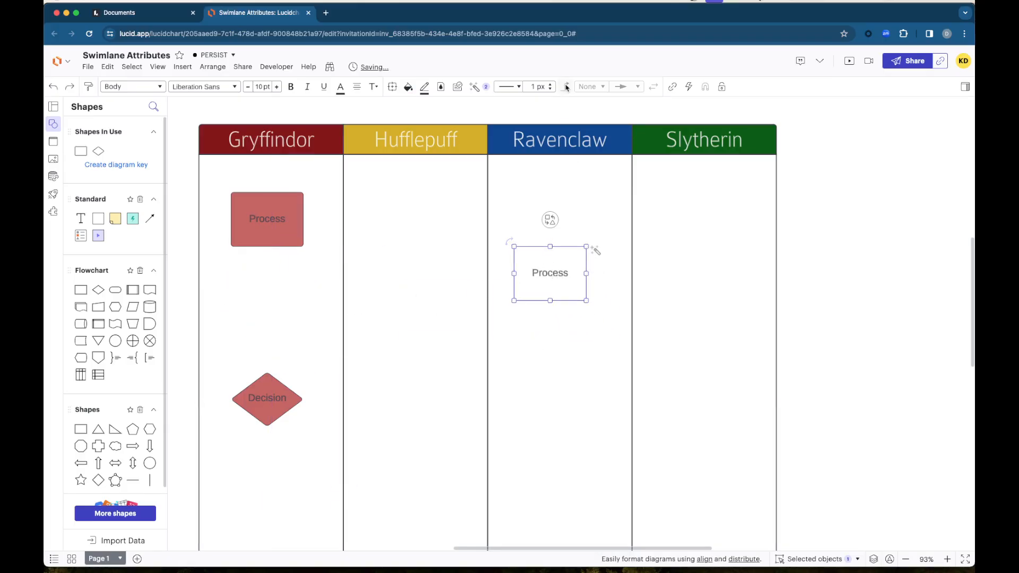
click(566, 203)
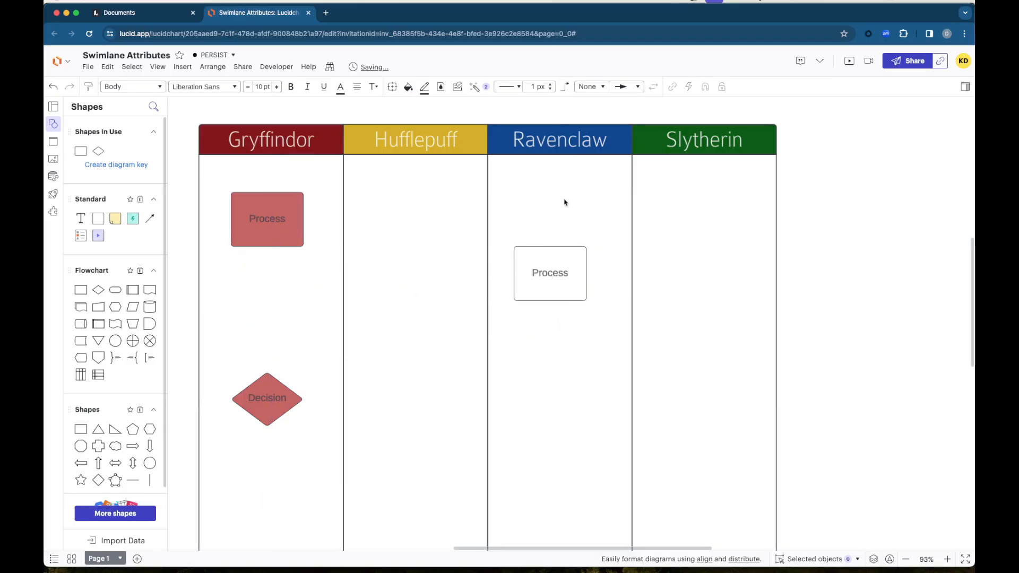
- Open the Any Lane conditional formatting rule and choose Formula as its condition type
click(475, 88)
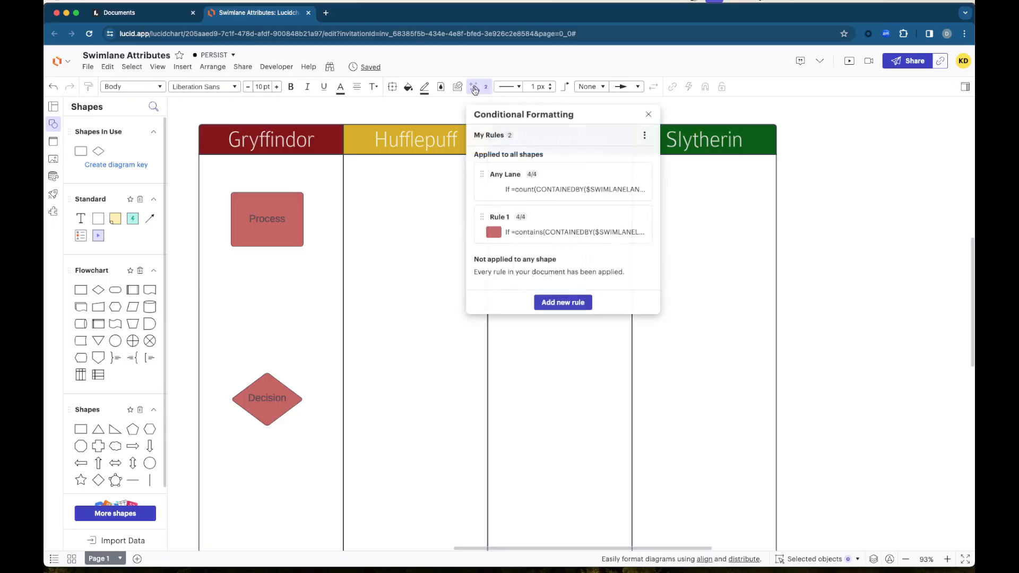
click(570, 189)
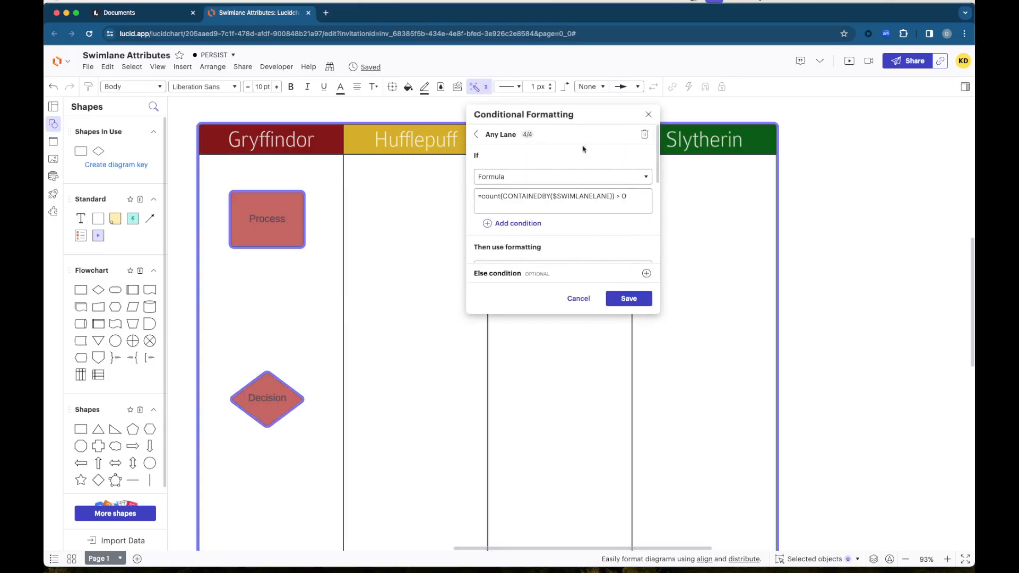
click(475, 133)
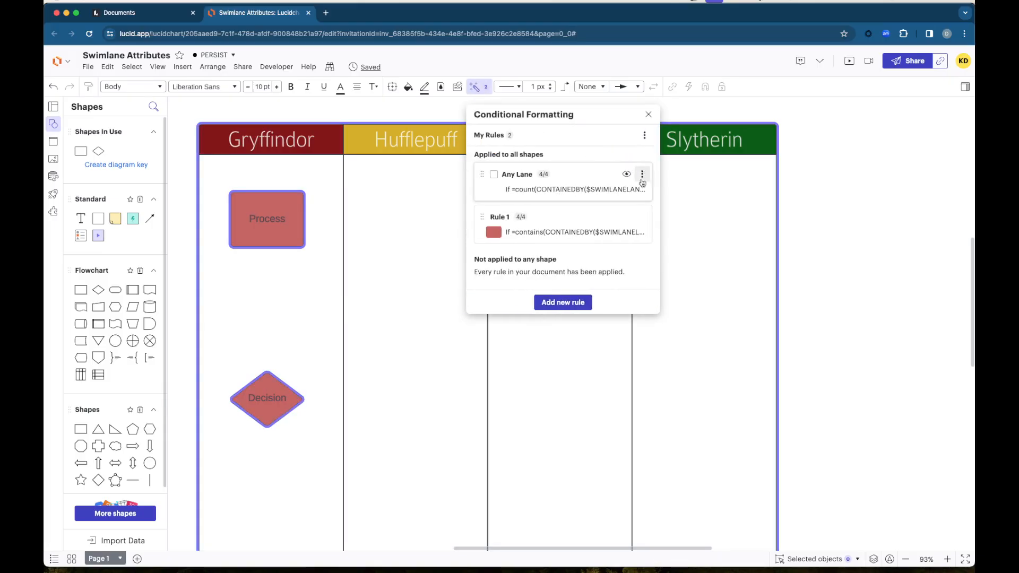
click(642, 174)
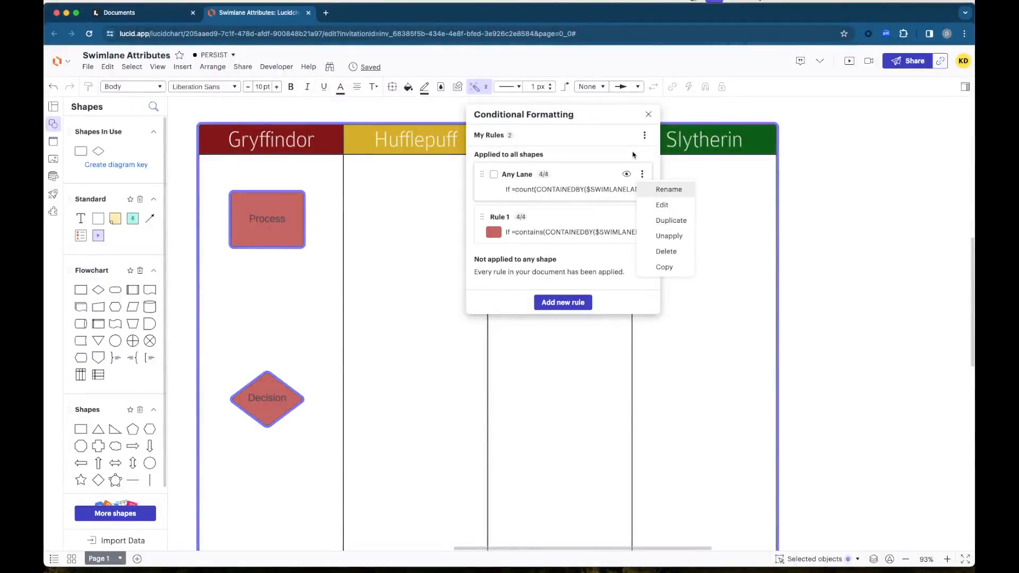
click(571, 190)
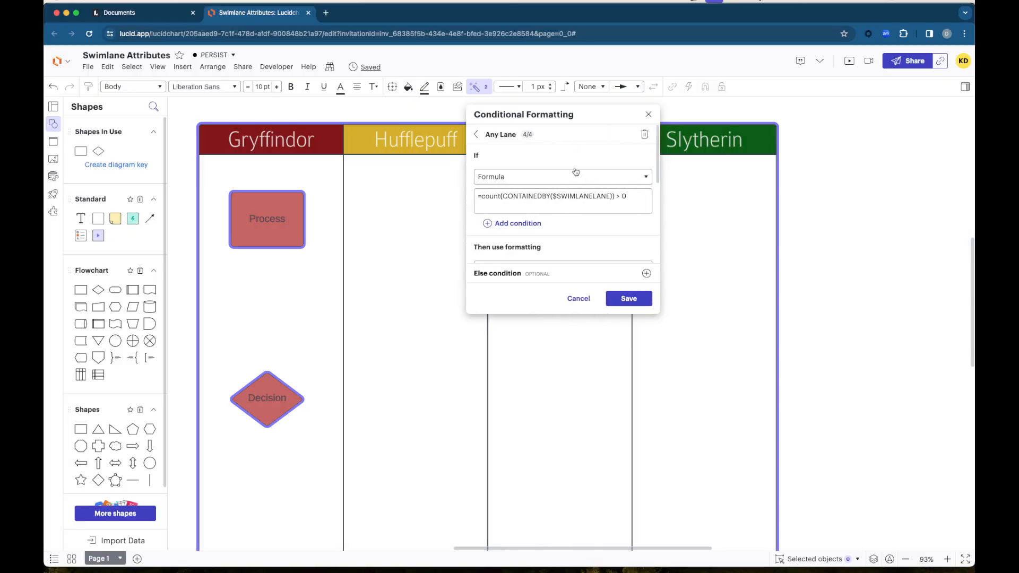
click(511, 177)
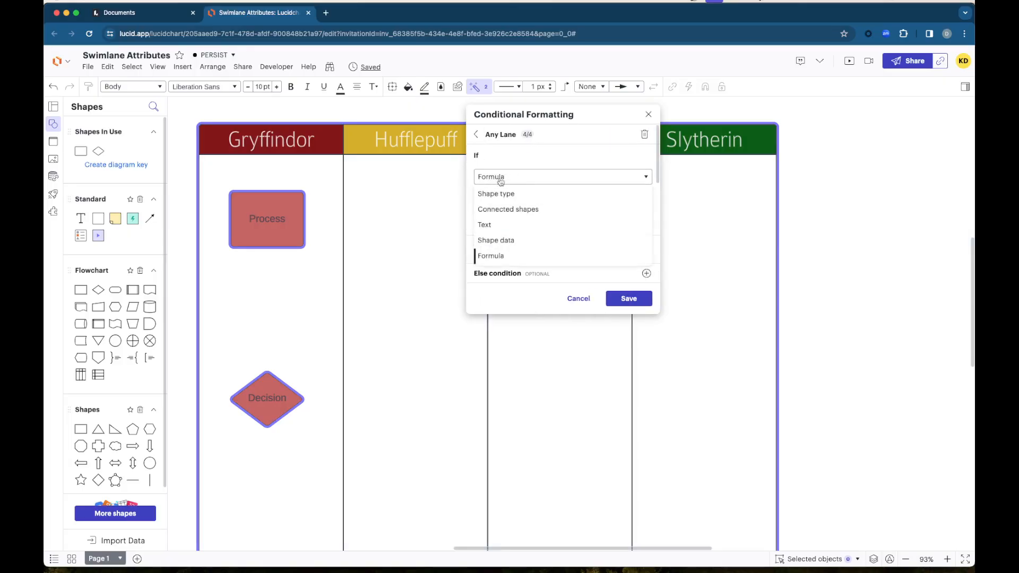
click(497, 256)
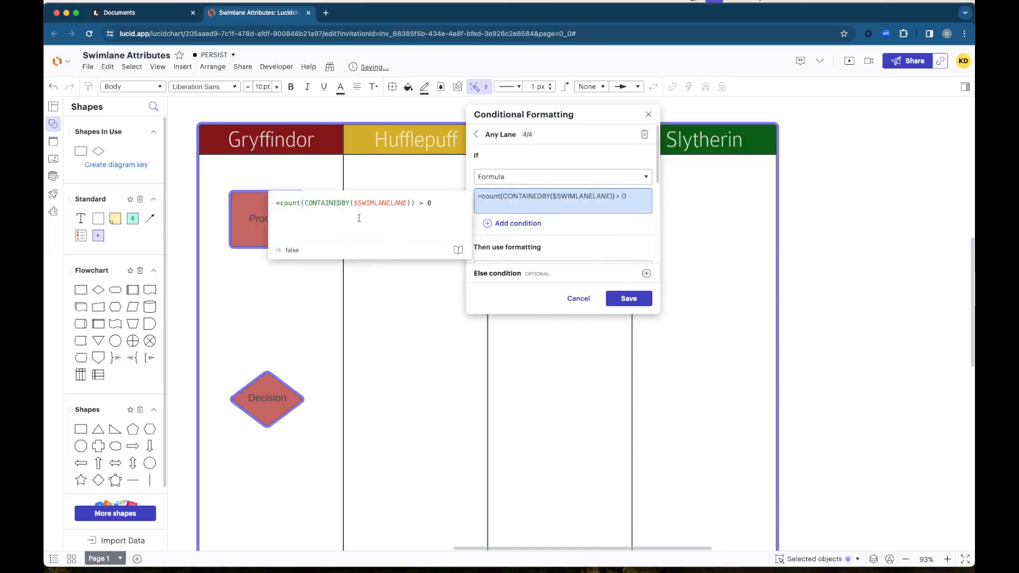
- Examine the count, CONTAINEDBY($SWIMLANELANE) and "> 0" parts of the Any Lane formula and save the rule
mouse_move(286, 203)
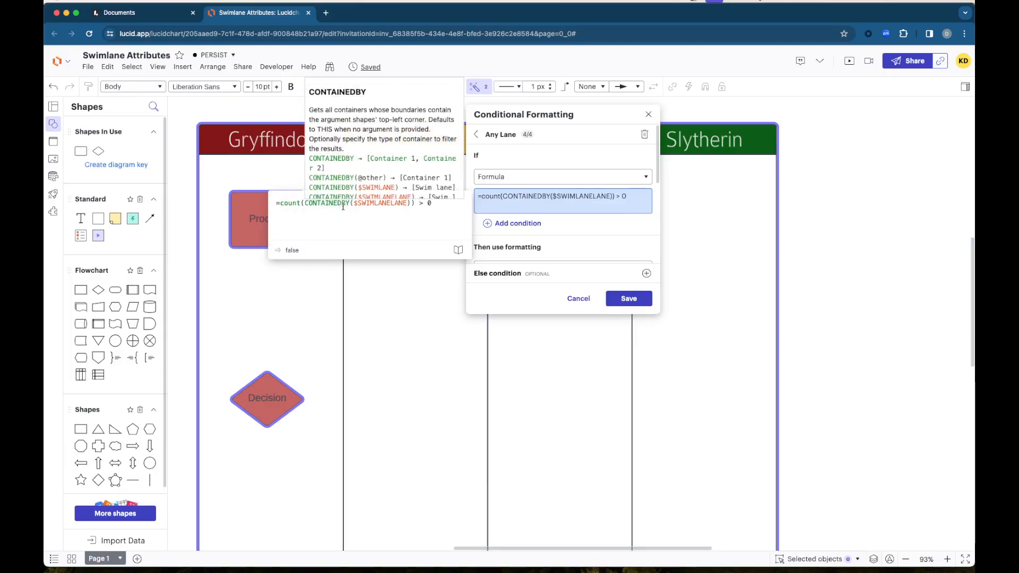
drag(305, 204, 407, 200)
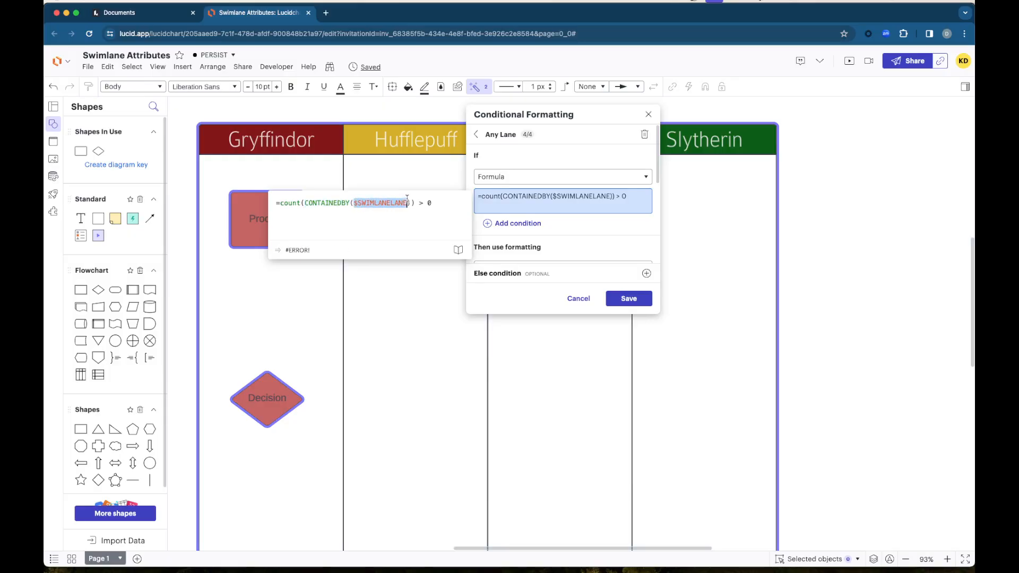
drag(304, 204, 410, 203)
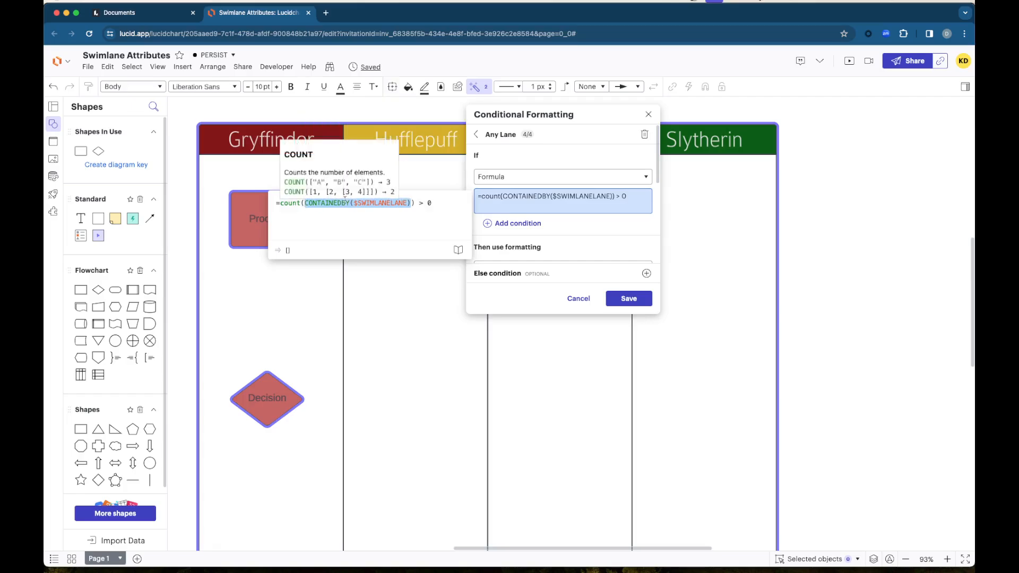
drag(417, 203, 437, 204)
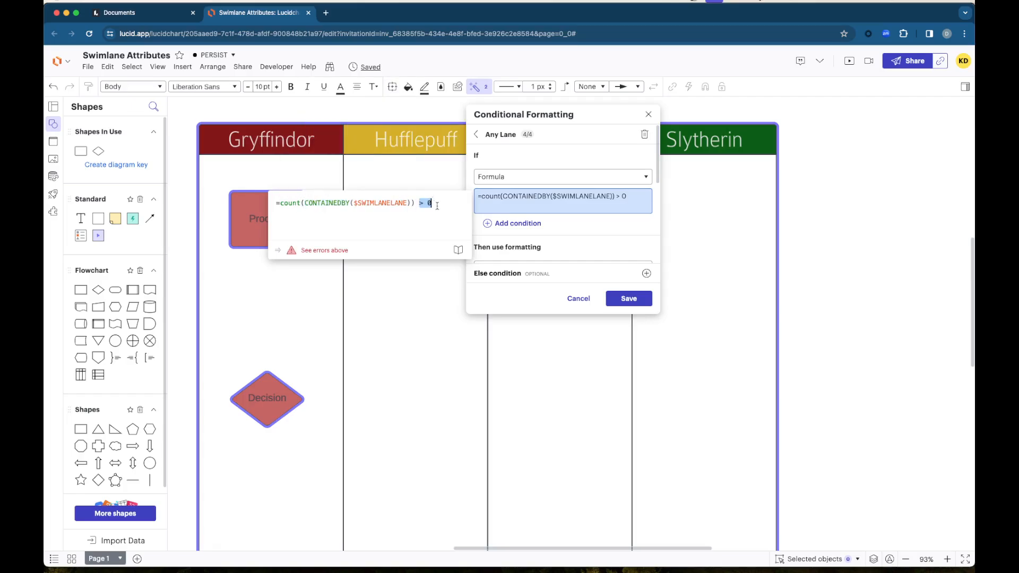
click(447, 308)
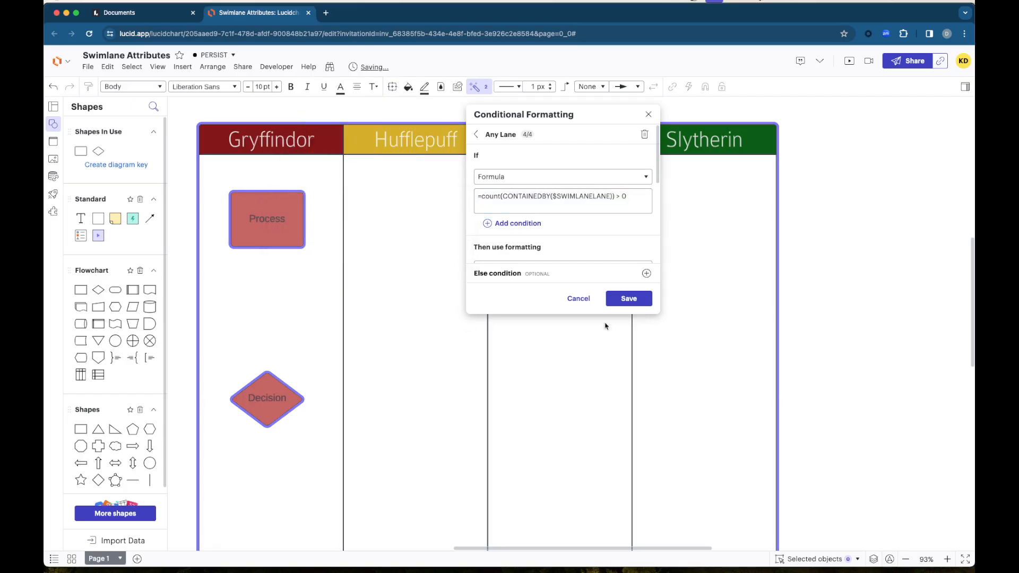
click(628, 298)
- Move the Decision shape from the Gryffindor lane into the Hufflepuff lane
drag(255, 400, 385, 361)
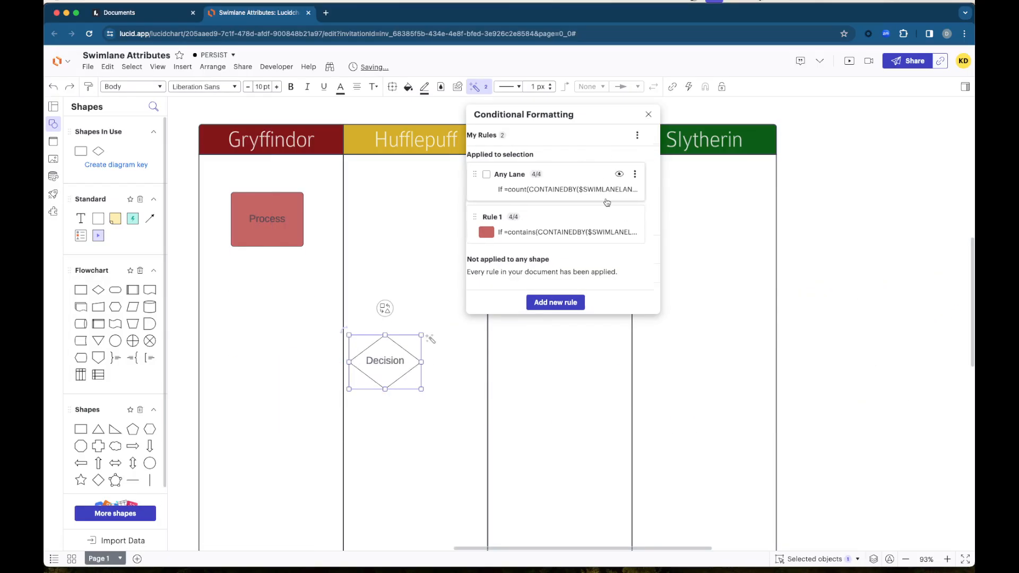
- Reopen the Any Lane rule and set its formatting to Icons, using the Icon Library
click(578, 192)
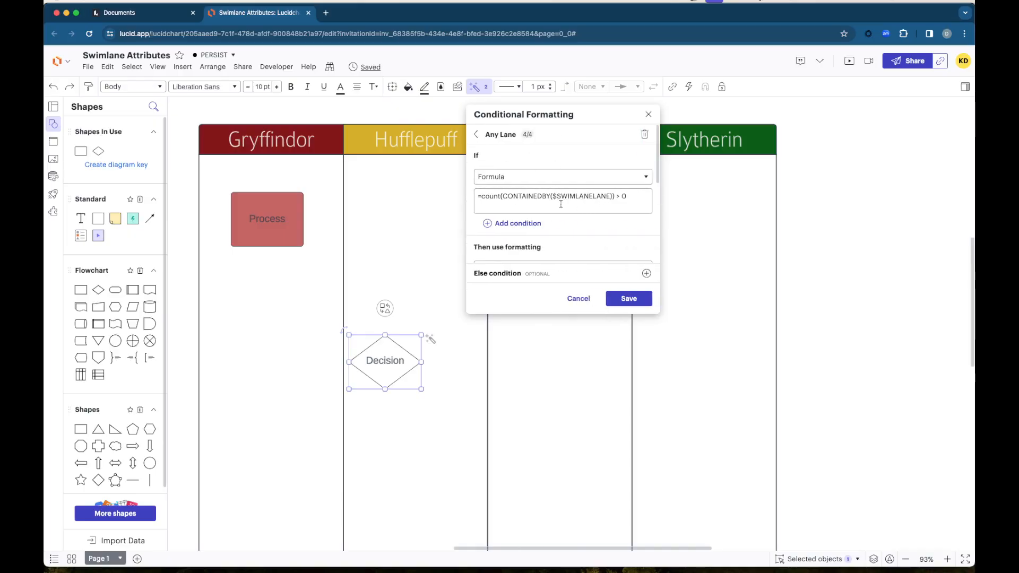
scroll(563, 203, down, 3)
scroll(578, 203, down, 1)
click(522, 182)
click(505, 197)
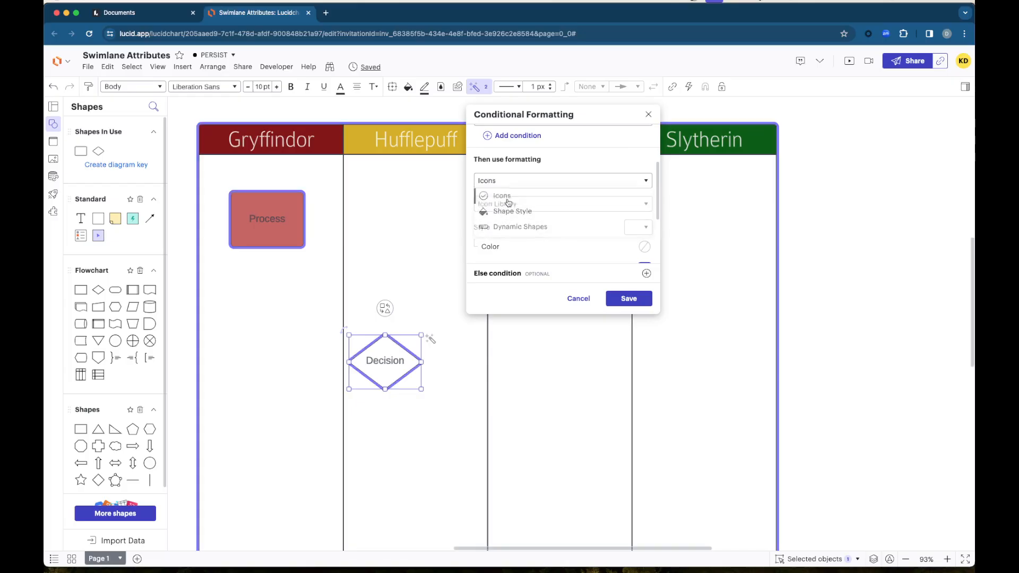
click(546, 183)
click(524, 198)
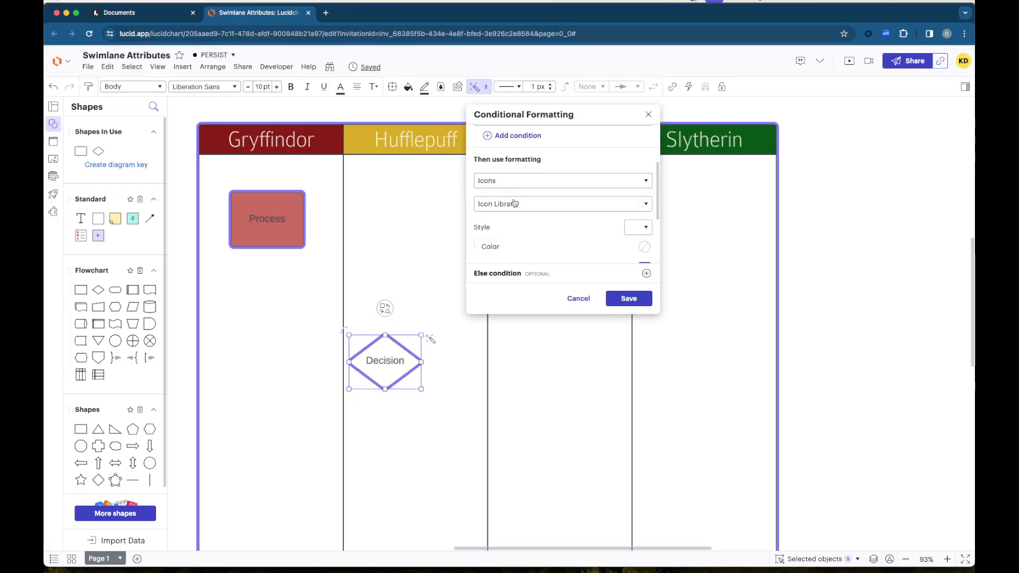
click(522, 206)
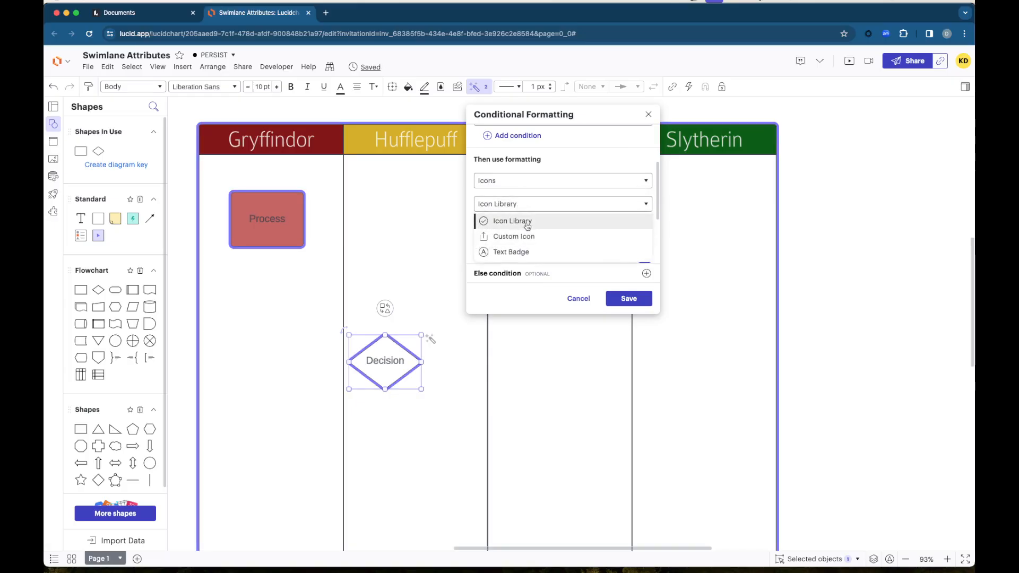
click(525, 219)
- Choose the grey circle as the rule's icon style and set the icon color to none
click(642, 228)
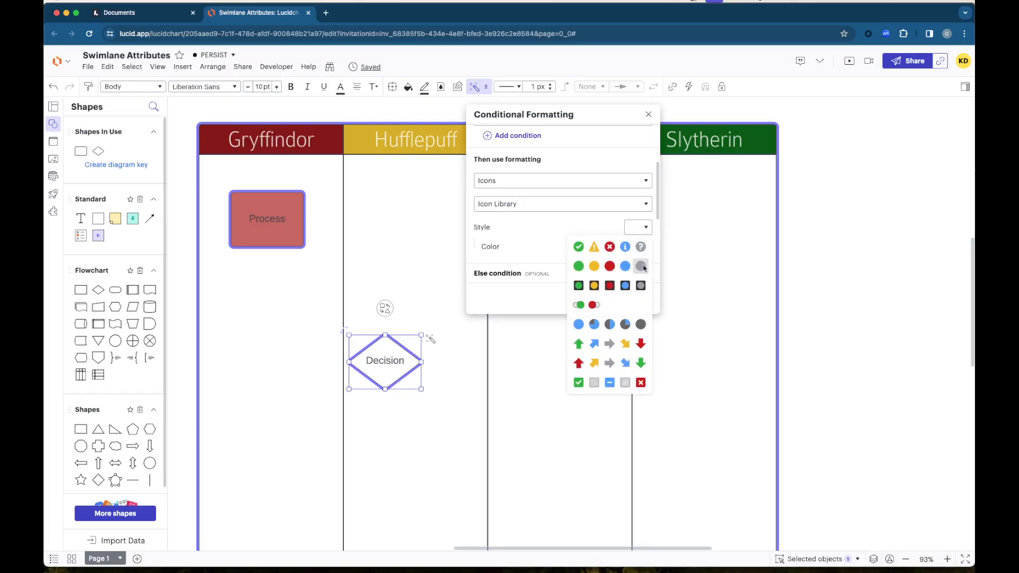
click(642, 266)
click(644, 248)
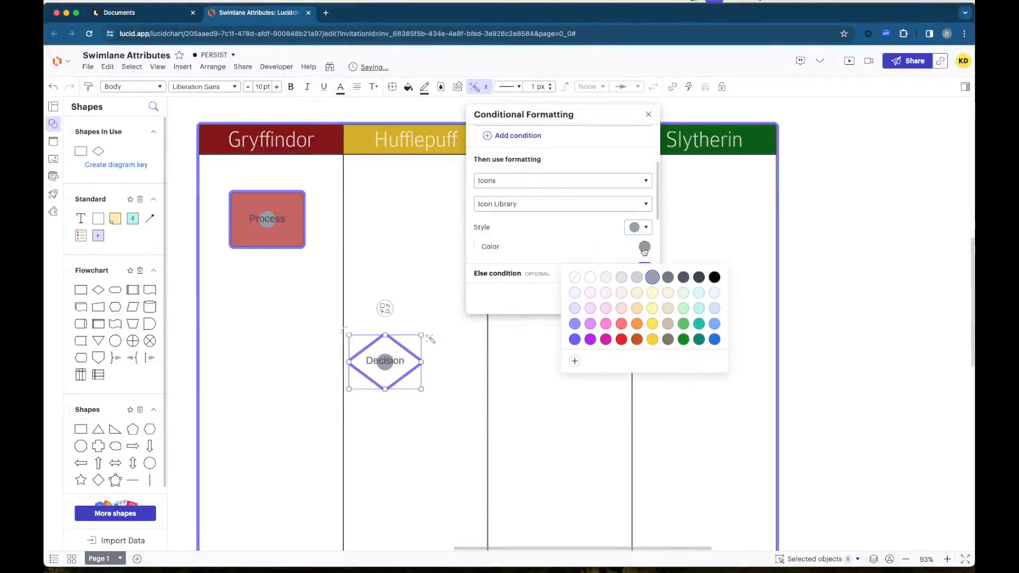
click(575, 277)
- With Custom Hover Text enabled, add the line "SORTING HAT" below its formula and preview it on the Decision shape
scroll(598, 231, down, 3)
click(644, 195)
click(644, 195)
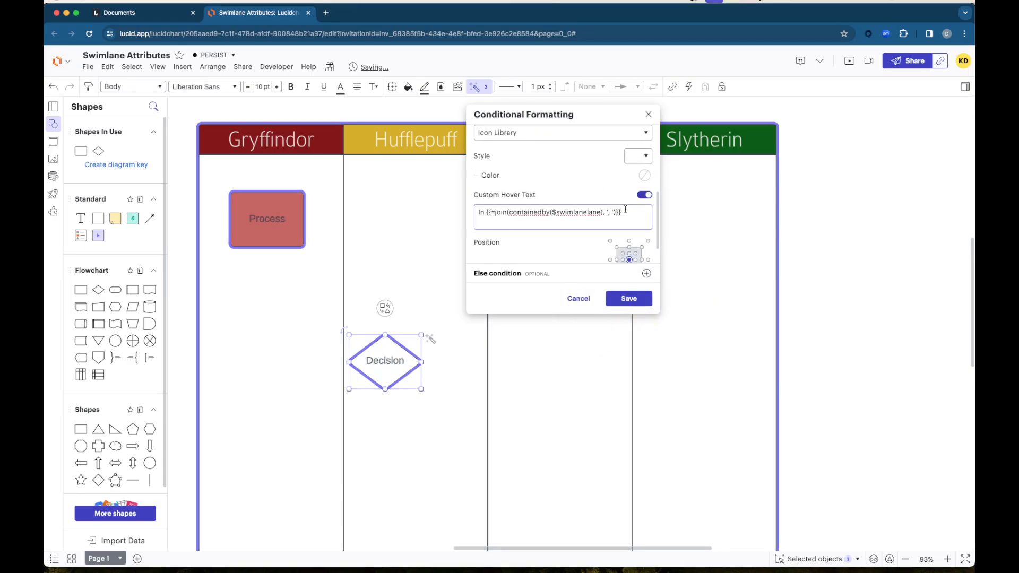
key(Return)
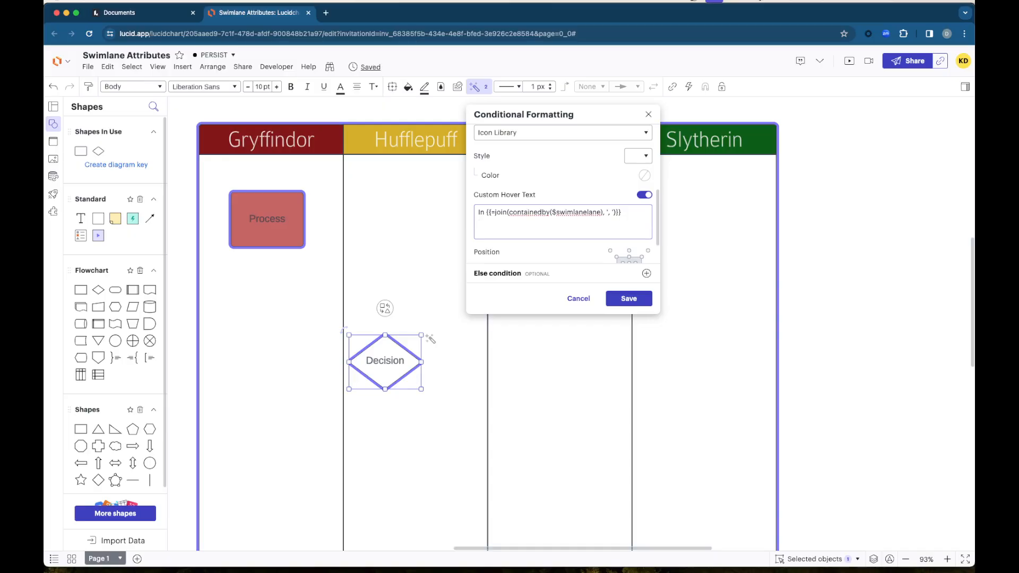
text(SORTING HAT)
click(587, 256)
mouse_move(383, 362)
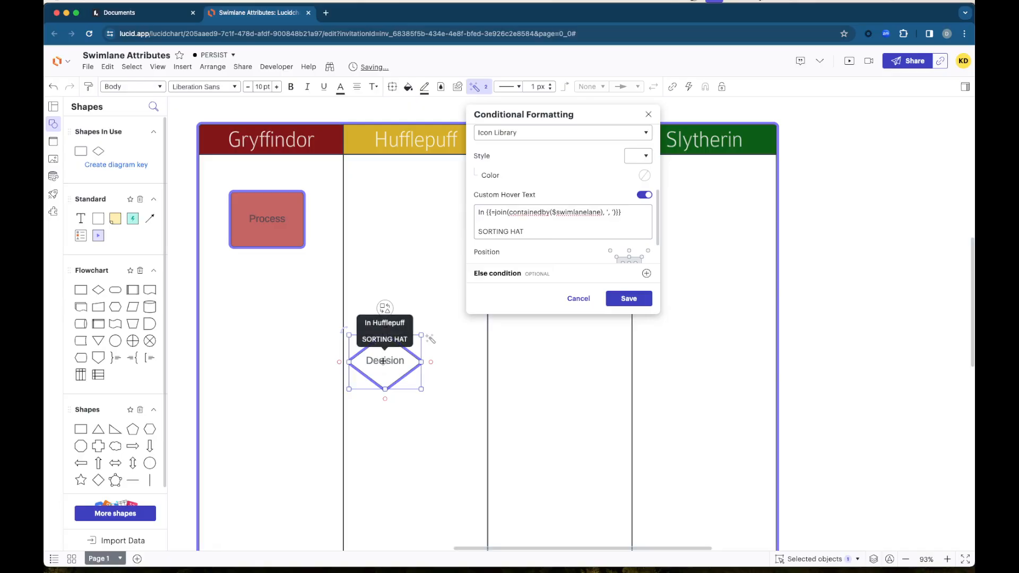
- Remove the "SORTING HAT" line from the custom hover text
drag(564, 230, 479, 216)
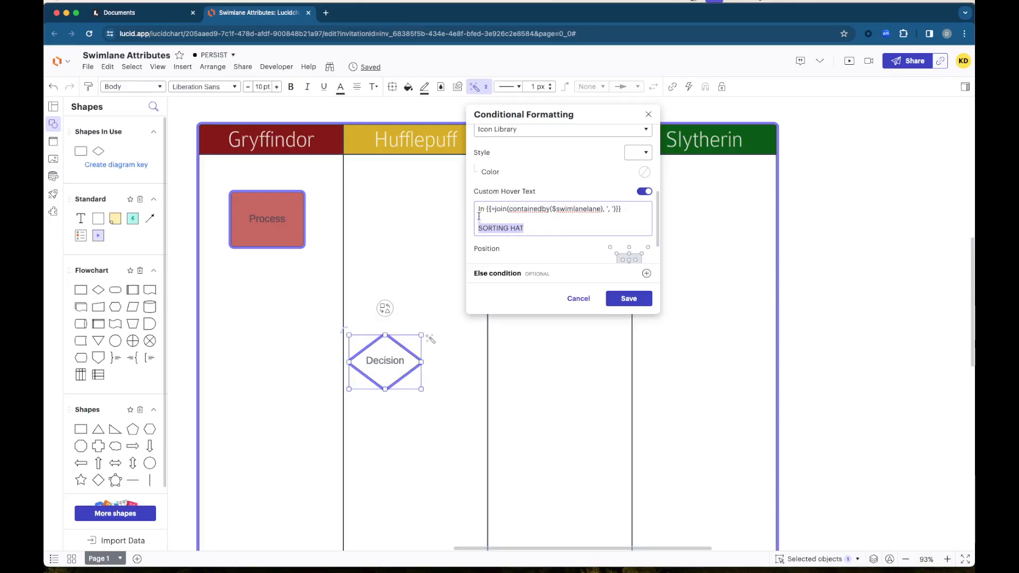
key(BackSpace)
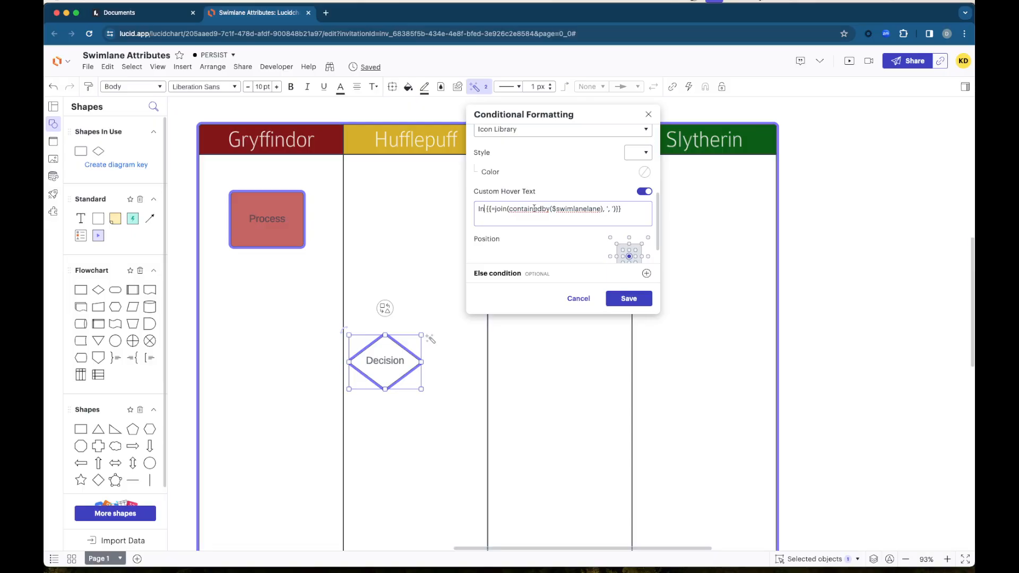
- Examine the hover text formula's braces, join function, containedby($swimlanelane) argument and comma separator, comparing it with the rule's condition formula
double_click(489, 209)
click(644, 209)
scroll(501, 202, up, 5)
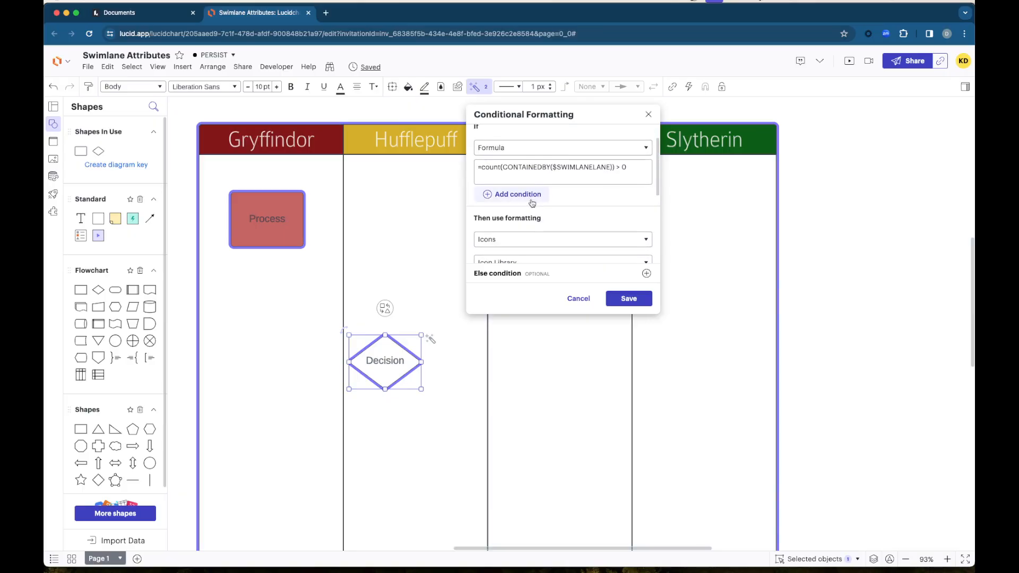
scroll(533, 209, down, 5)
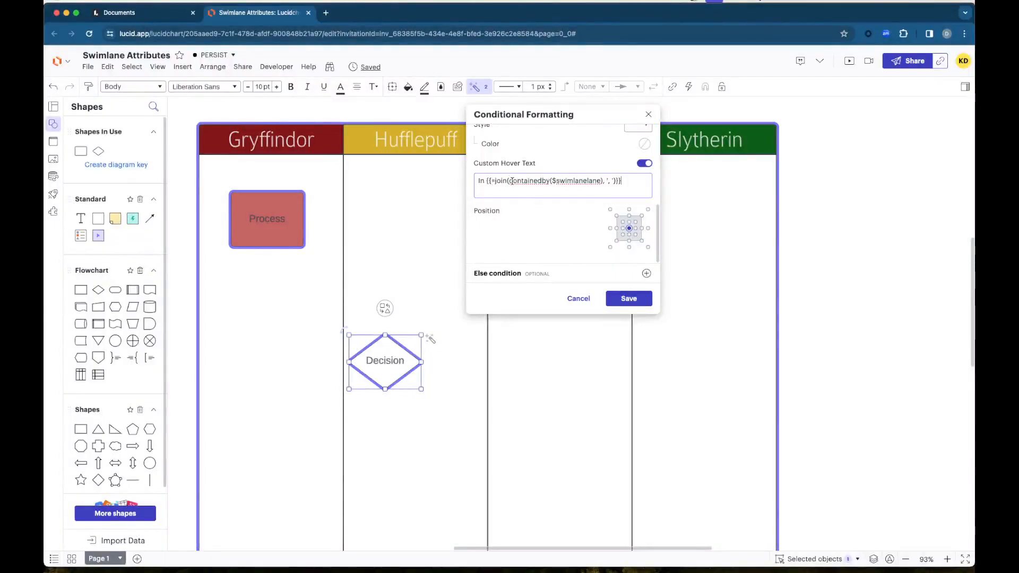
drag(510, 181, 600, 181)
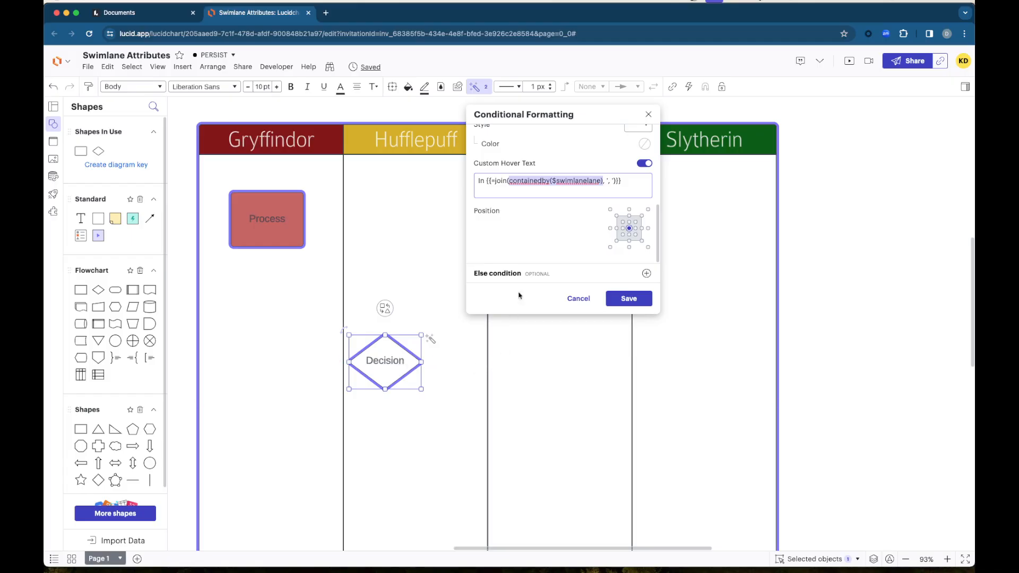
click(493, 181)
text(=)
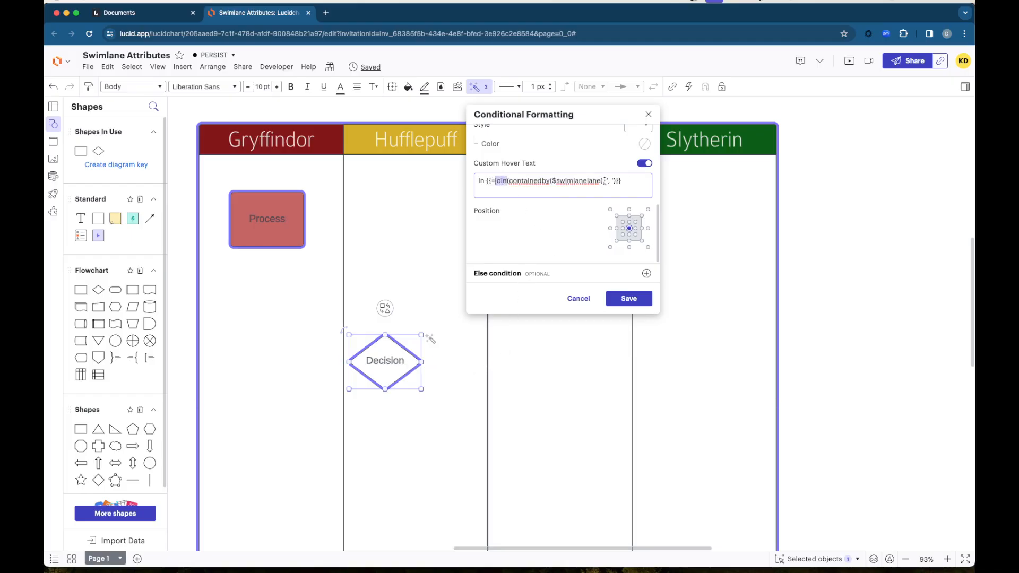
drag(605, 181, 608, 181)
click(633, 181)
- Add a second hover text line "in {{=join(containedby($swimlanelane), ', ')}}" and preview it on the Decision shape
key(Return)
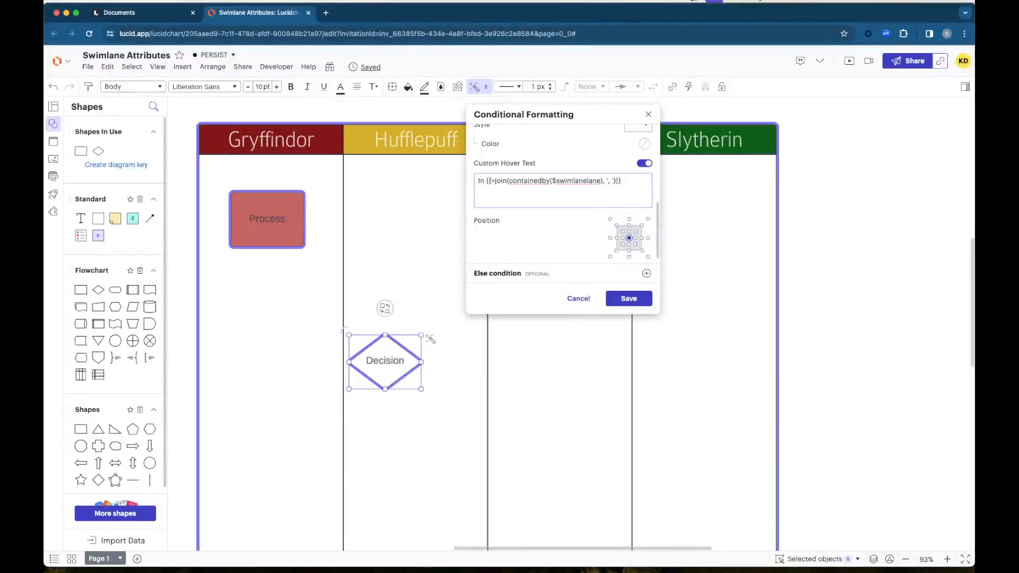
text(in {{=containedby($swiml)
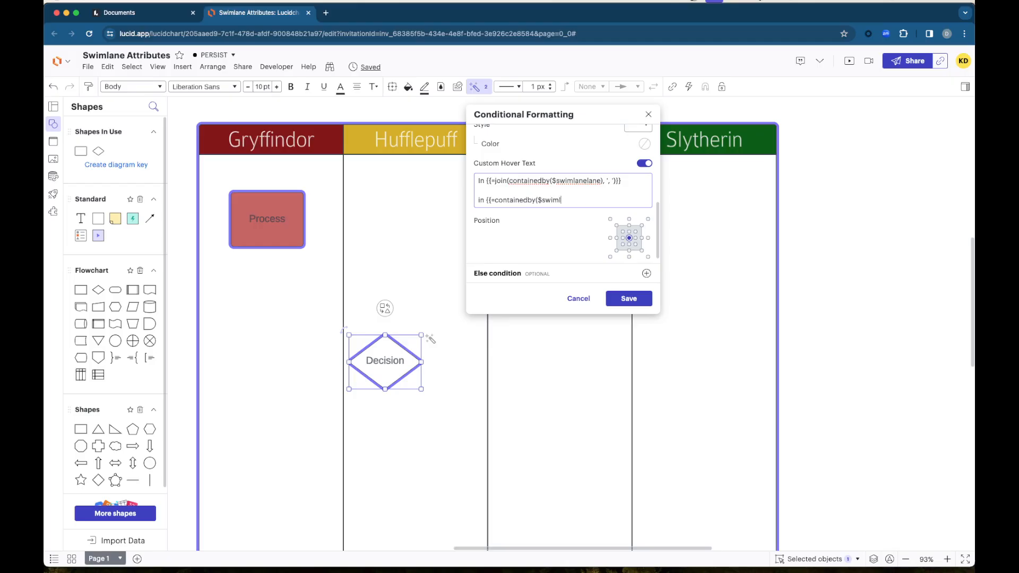
text(ane)
mouse_move(387, 363)
text(join()
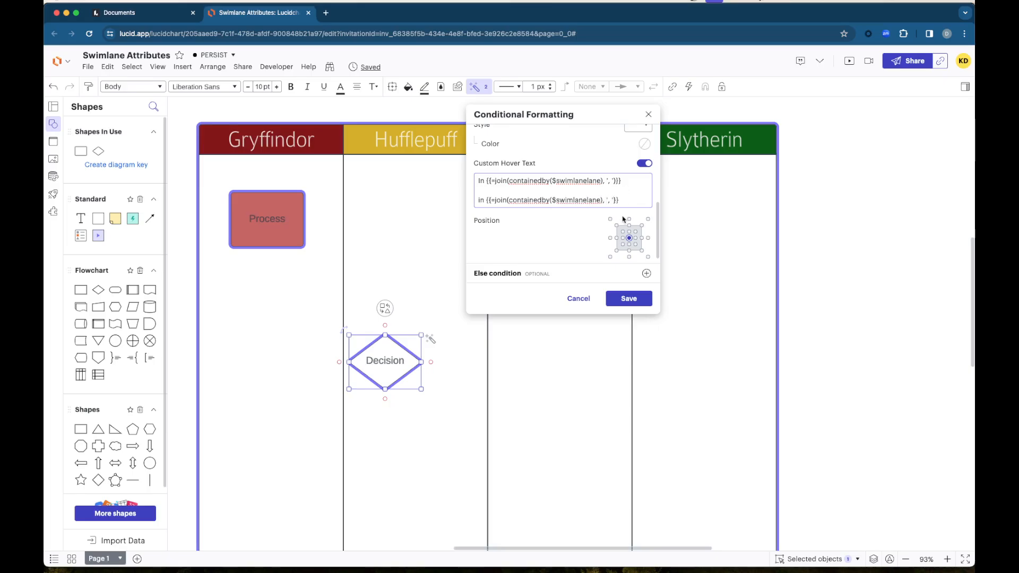
text())
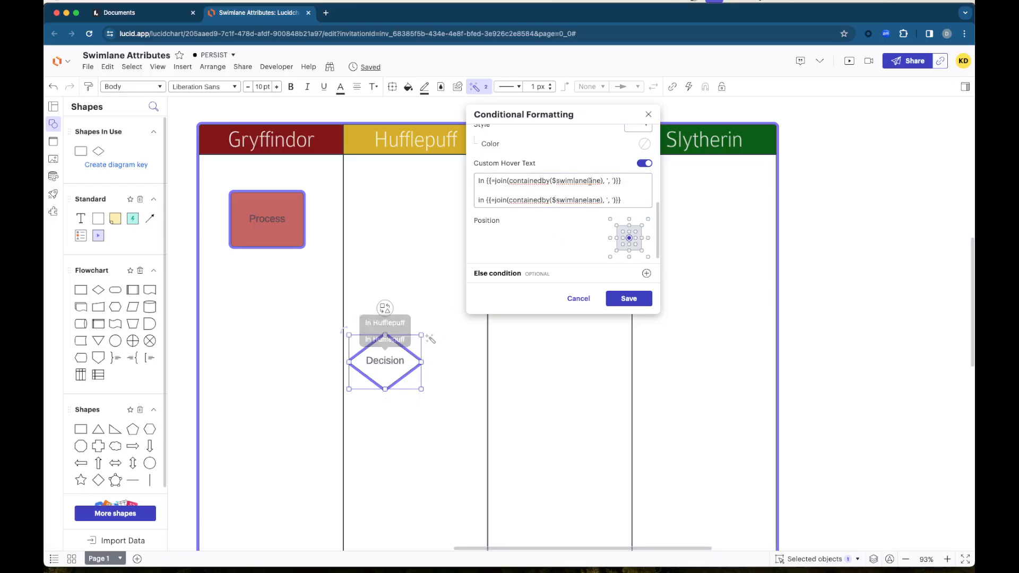
- Remove the second line from the custom hover text and keep the hover text indicator at the center position
drag(624, 201, 623, 192)
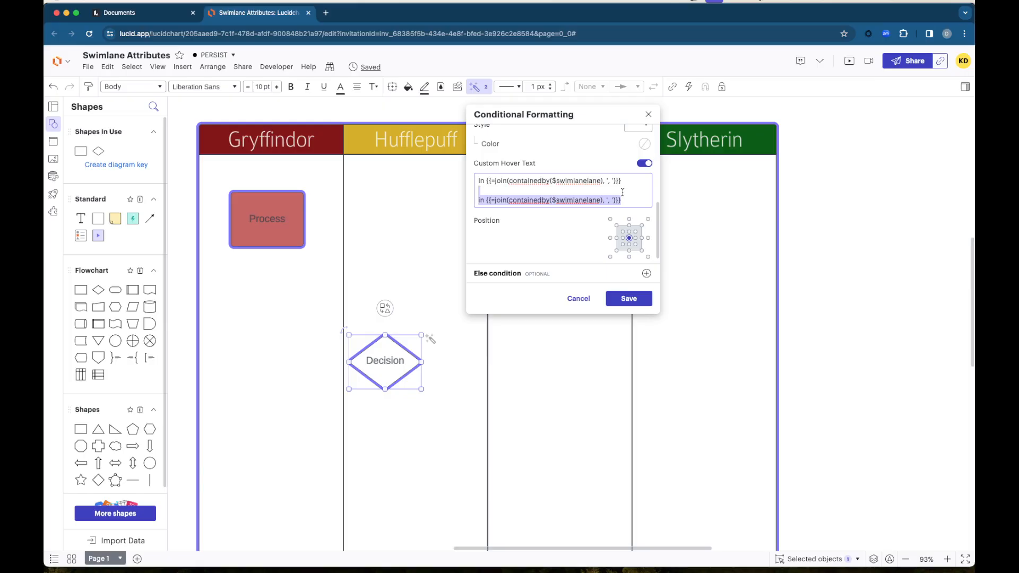
key(BackSpace)
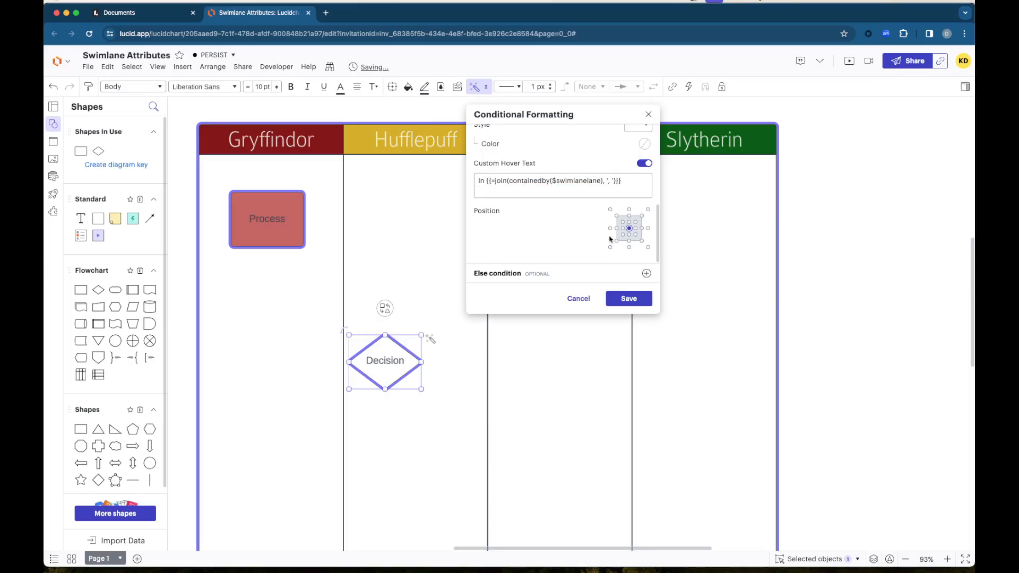
click(641, 216)
click(630, 228)
- Preview the hover text on the Decision and Process shapes and save the conditional formatting rule
mouse_move(383, 362)
mouse_move(267, 221)
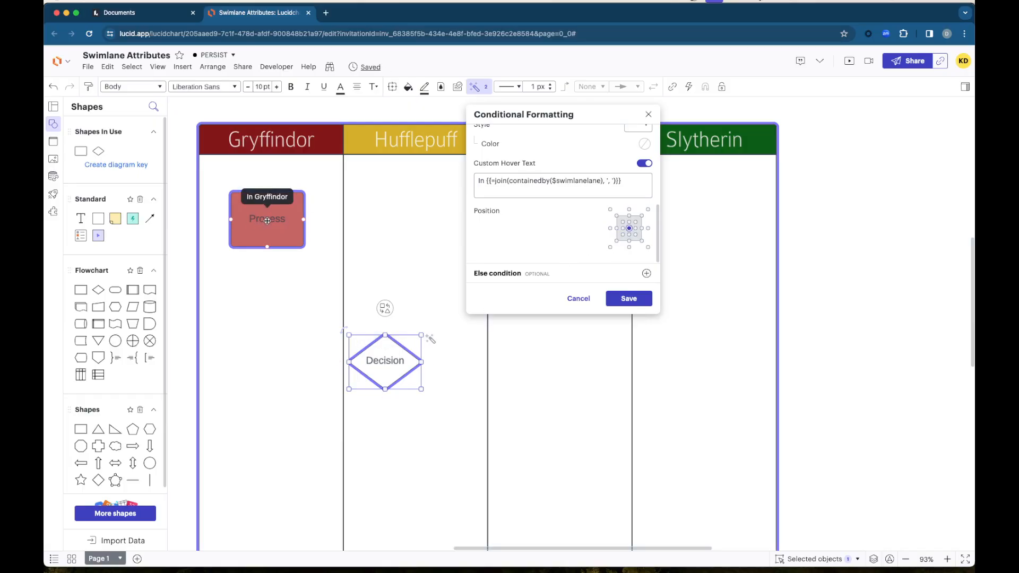
click(629, 299)
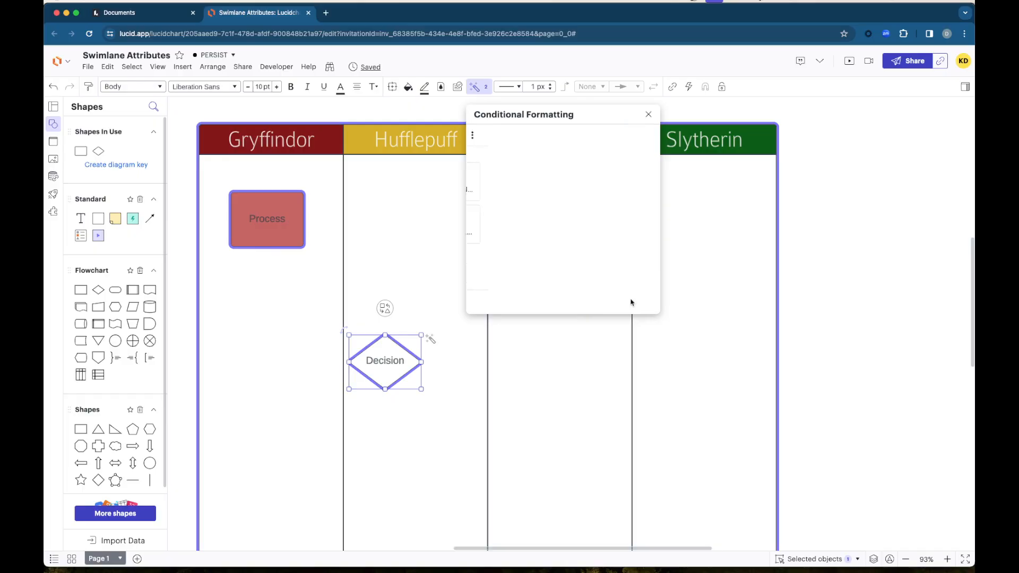
- Move the Decision shape farther down within the Hufflepuff lane, near the swimlane's lower edge
scroll(584, 318, down, 3)
scroll(560, 332, down, 2)
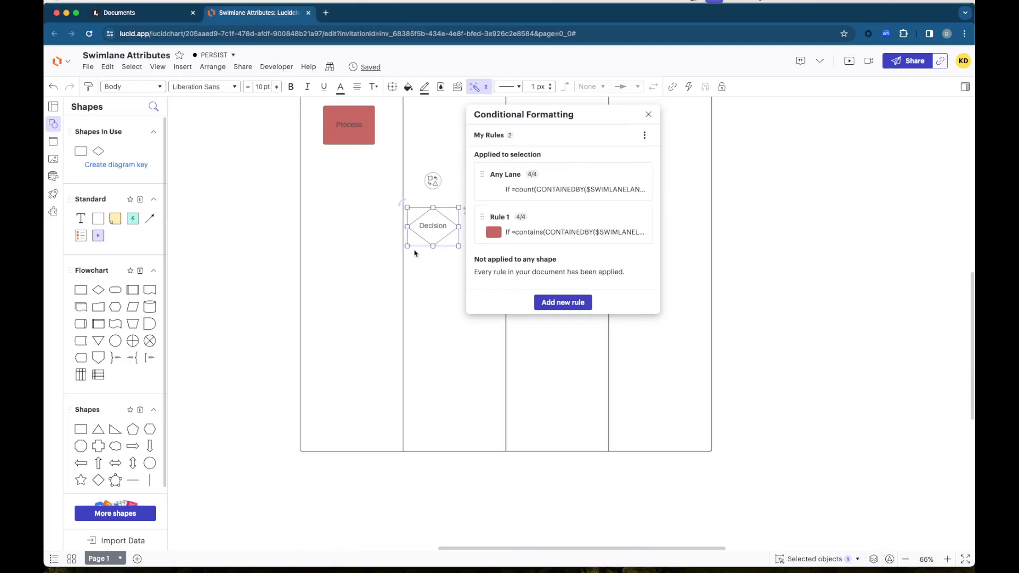
drag(431, 218, 453, 391)
- Close the Conditional Formatting panel and extend the swimlane container downward by its lower edge
scroll(453, 391, down, 3)
scroll(453, 392, down, 1)
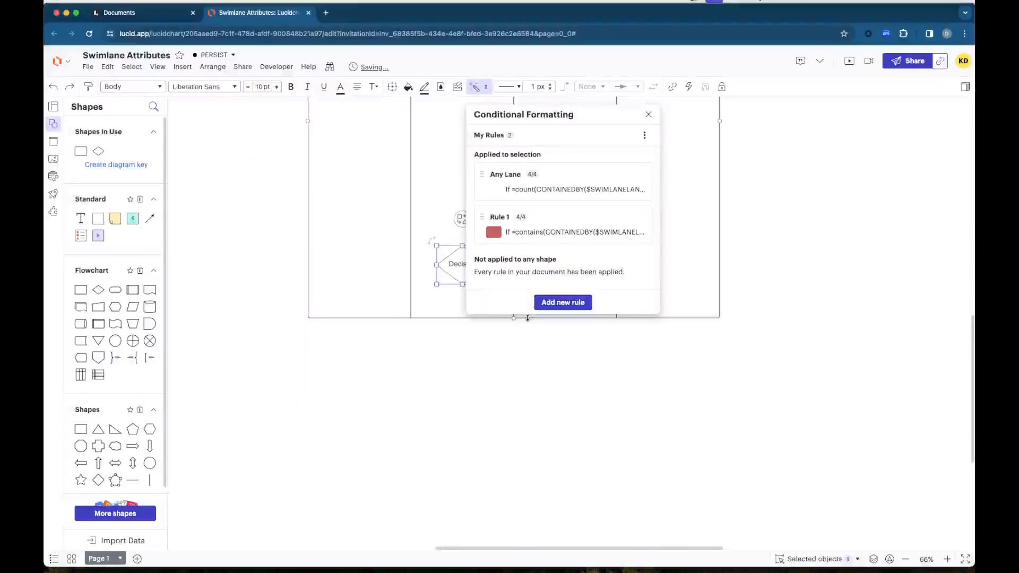
drag(530, 317, 505, 462)
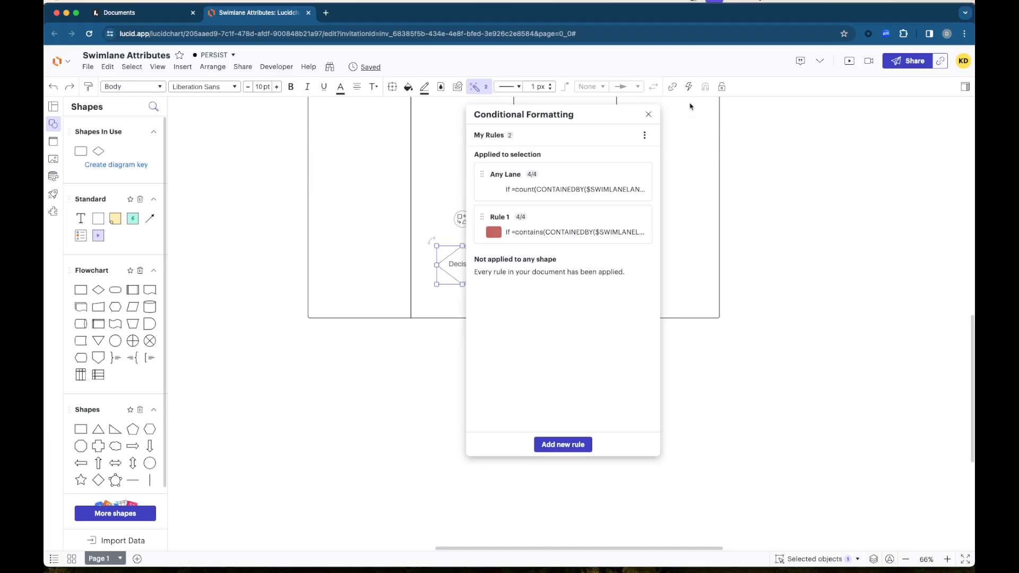
click(649, 114)
scroll(448, 457, up, 4)
drag(476, 319, 448, 466)
scroll(473, 400, down, 2)
drag(495, 393, 484, 507)
- Move the Decision shape from the Hufflepuff lane into the Ravenclaw lane and preview its hover text
scroll(469, 367, down, 4)
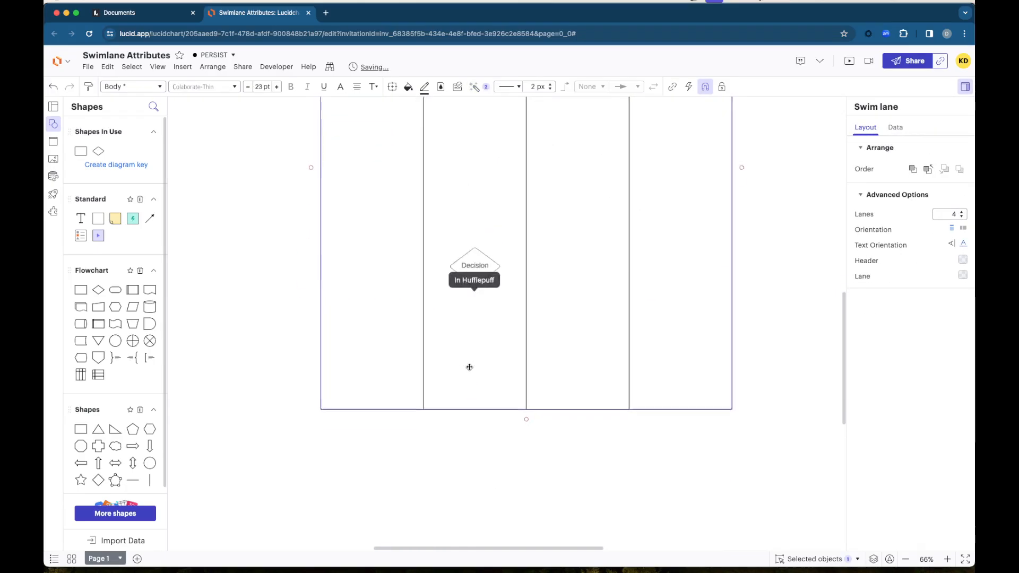
drag(476, 255, 573, 280)
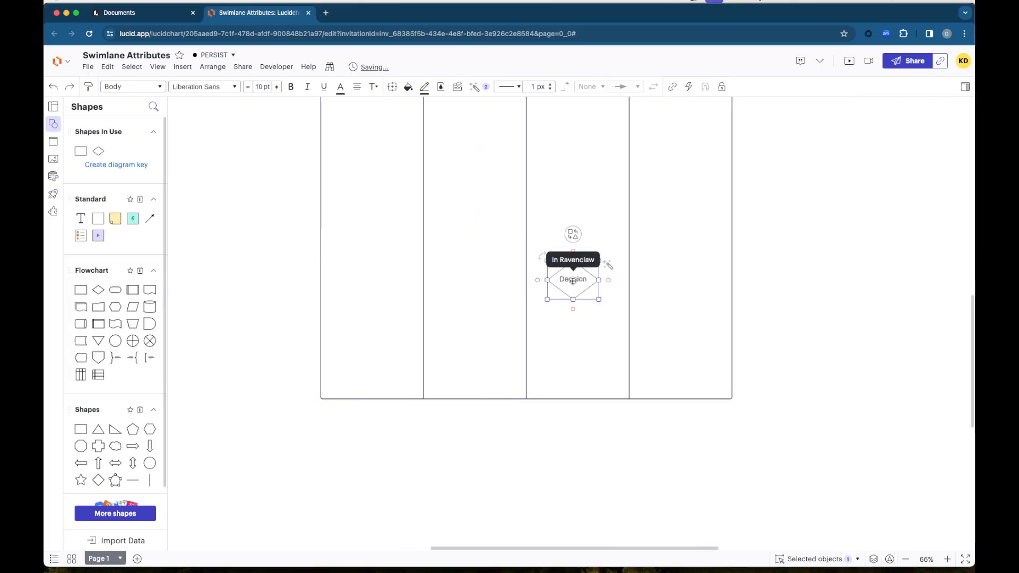